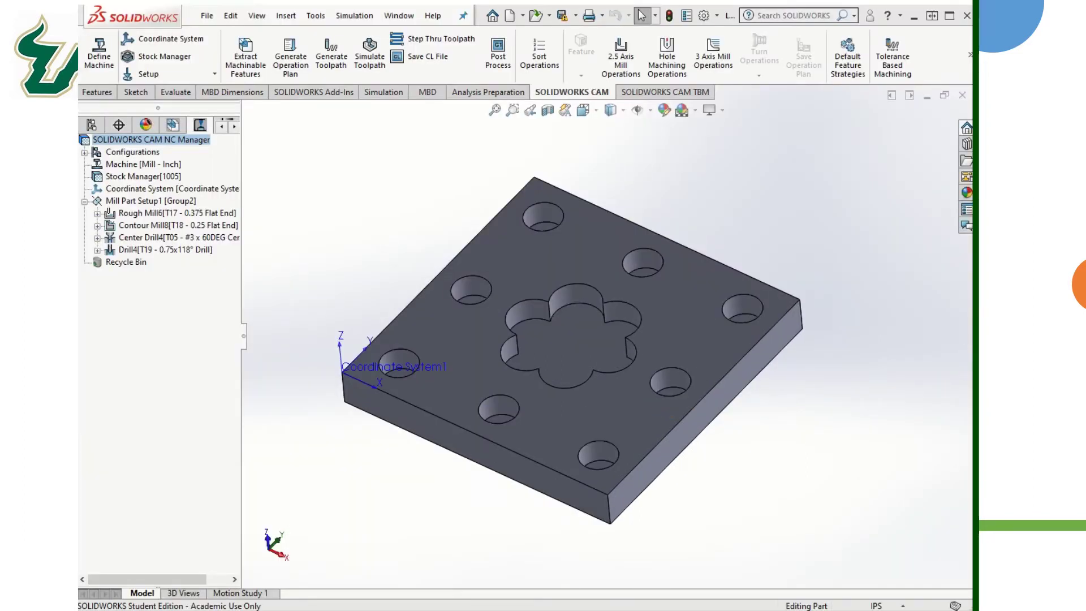
Examine the machine, stock, coordinate system and Mill Part Setup1 entries in the plate's CAM operation tree
middle_drag(655, 381, 678, 370)
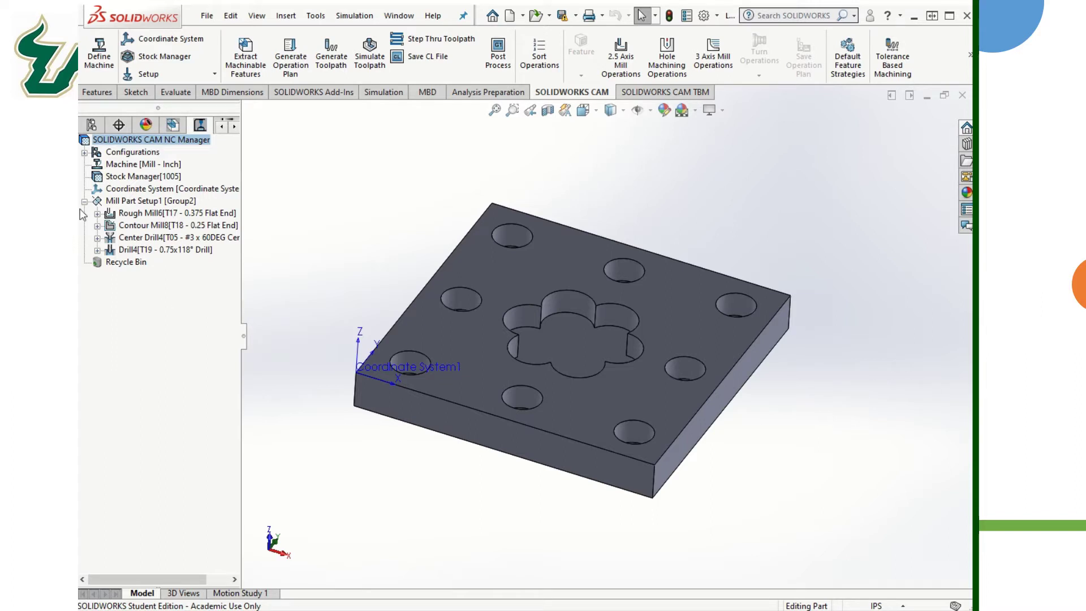
click(141, 166)
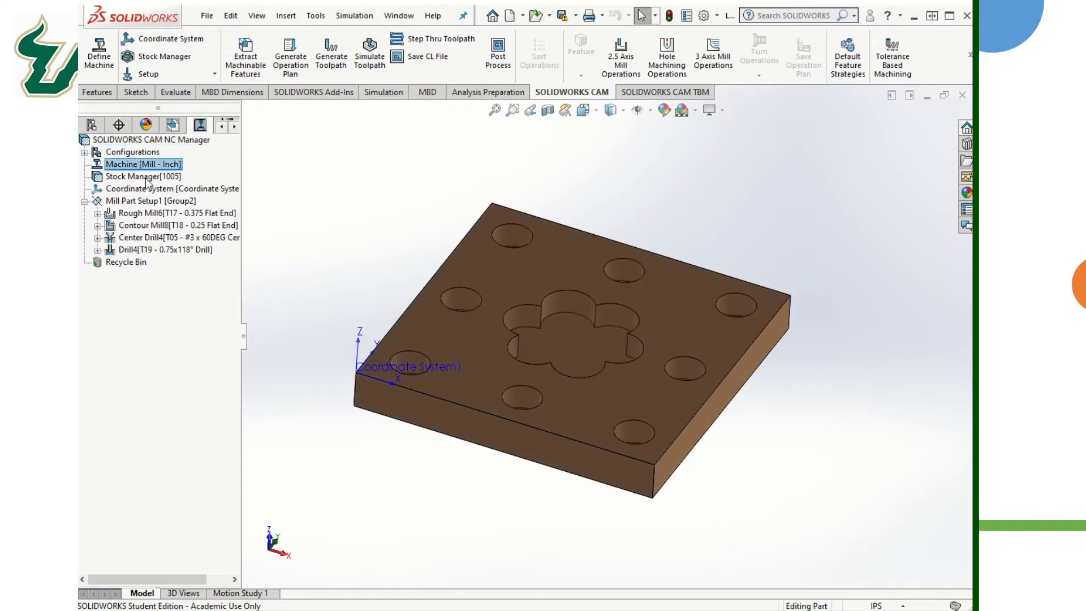
click(148, 177)
click(145, 190)
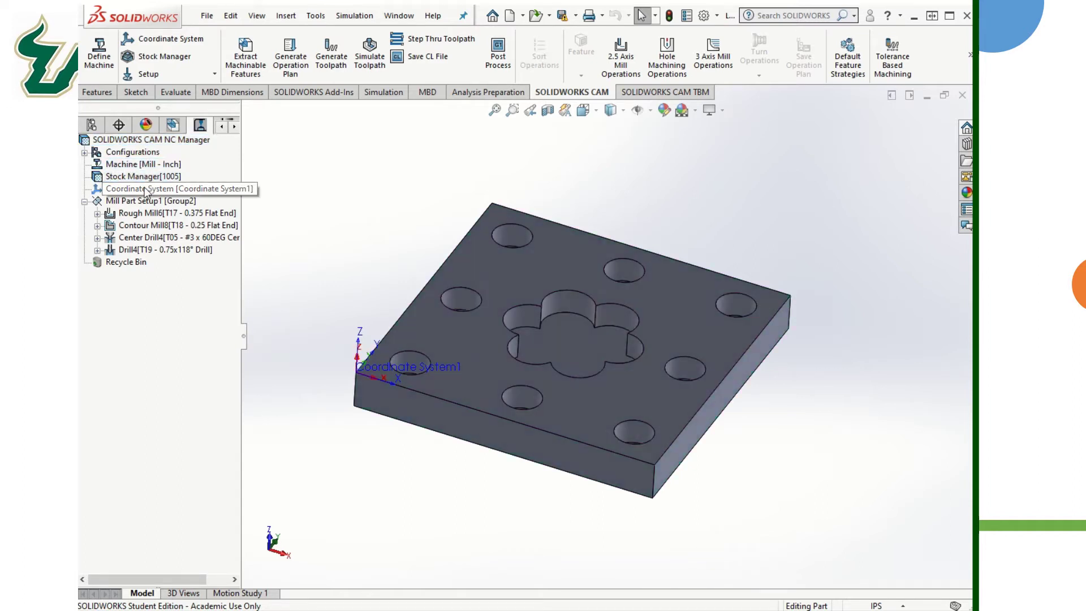
click(144, 201)
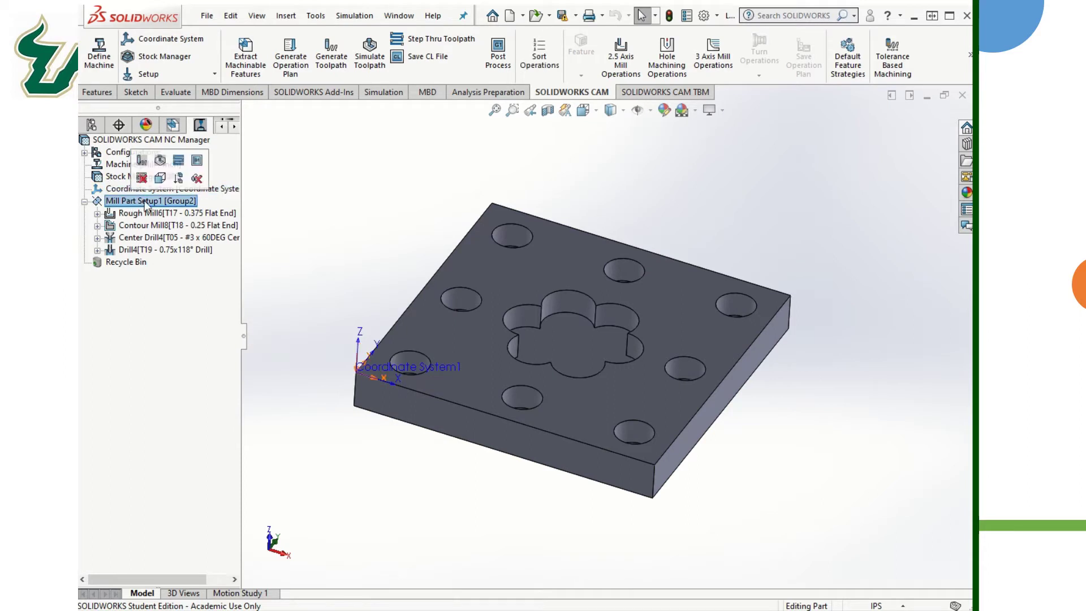
Examine the toolpaths of the Rough Mill6, Contour Mill8, Center Drill4 and Drill4 operations on the plate
mouse_move(141, 218)
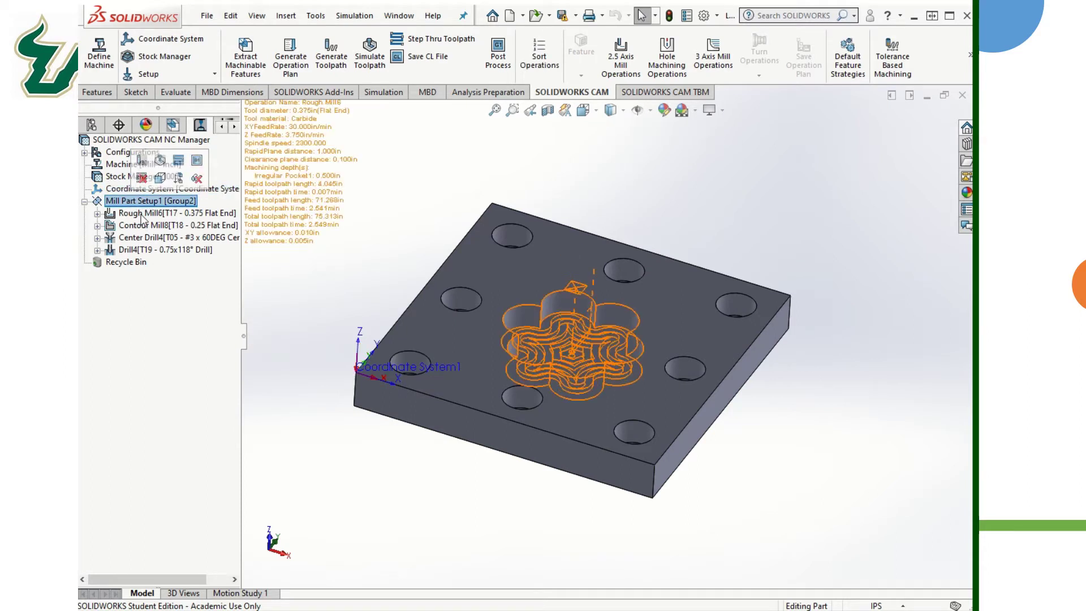
click(142, 215)
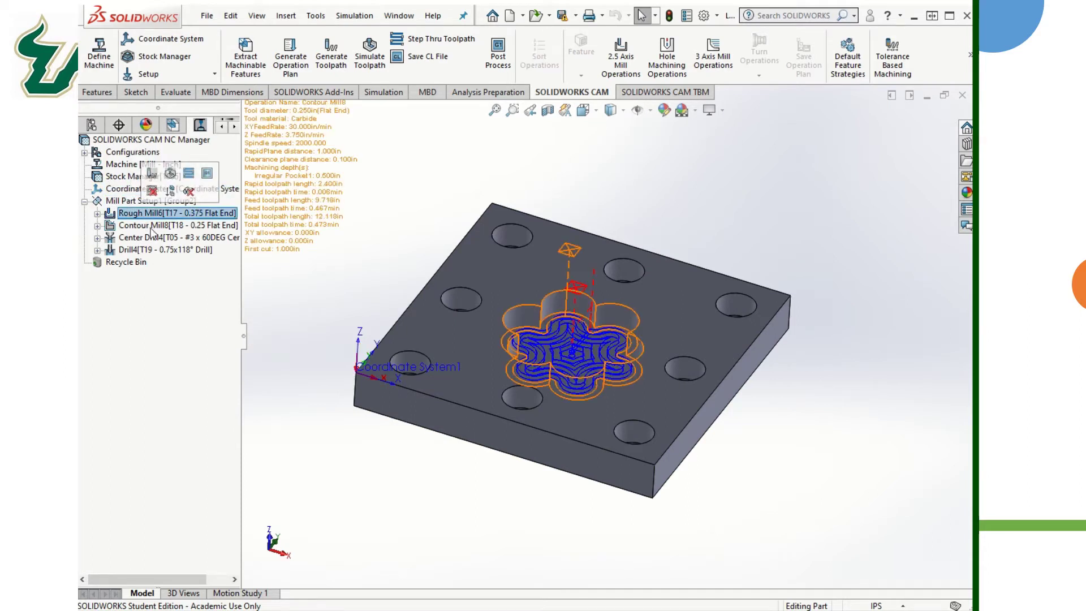
click(151, 227)
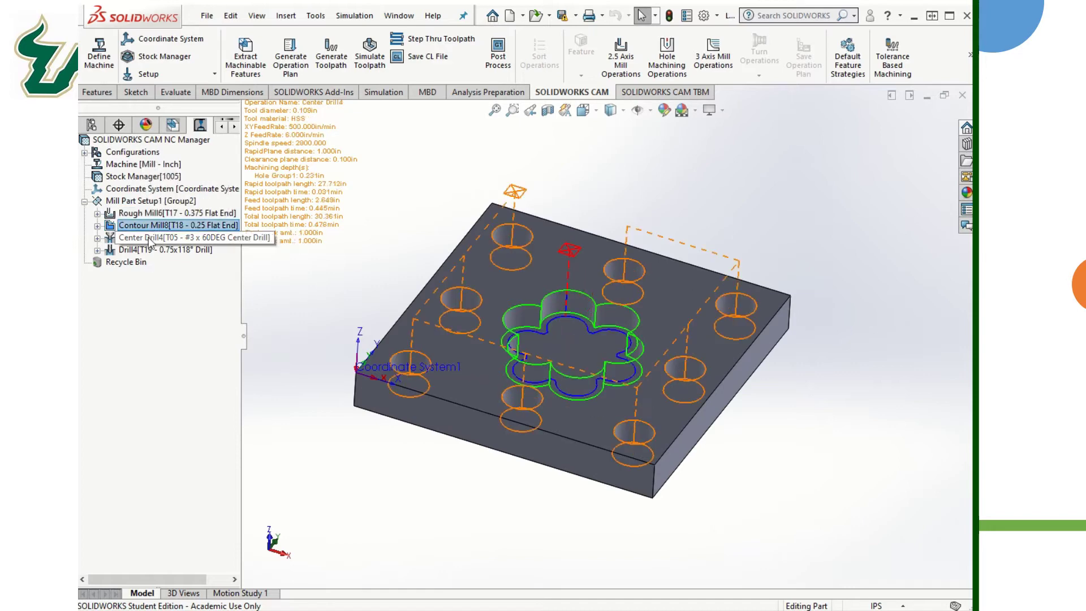
click(150, 238)
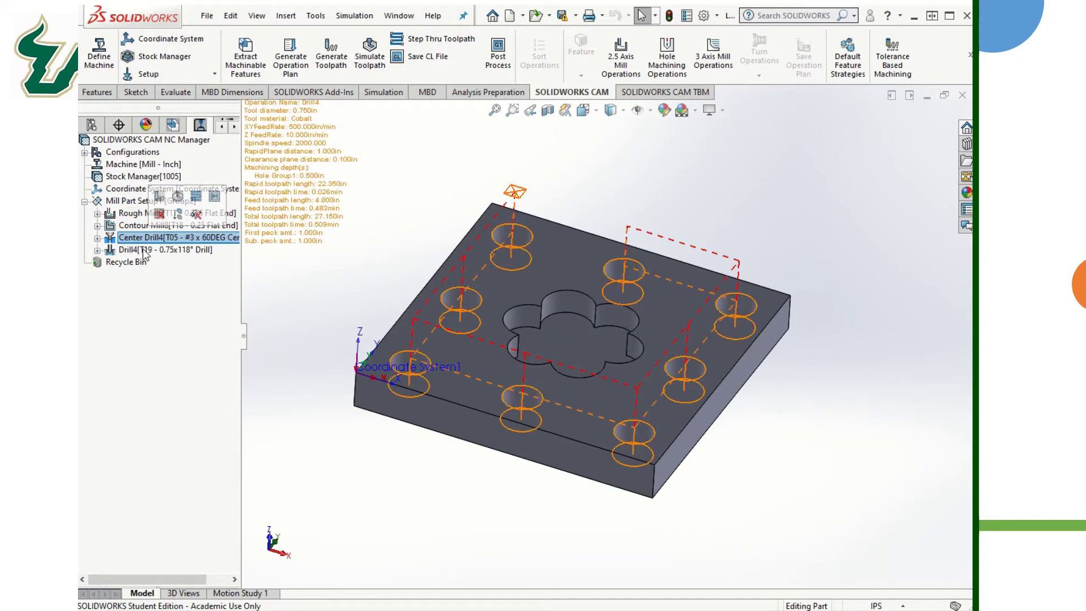
click(145, 251)
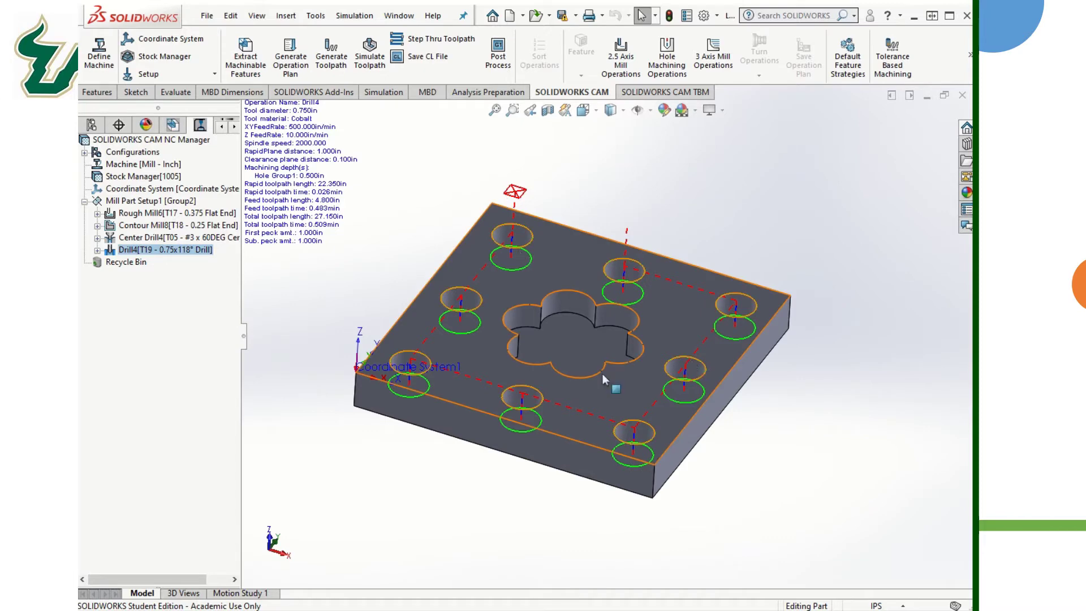
mouse_move(574, 345)
middle_down()
mouse_move(564, 286)
mouse_move(575, 362)
middle_up()
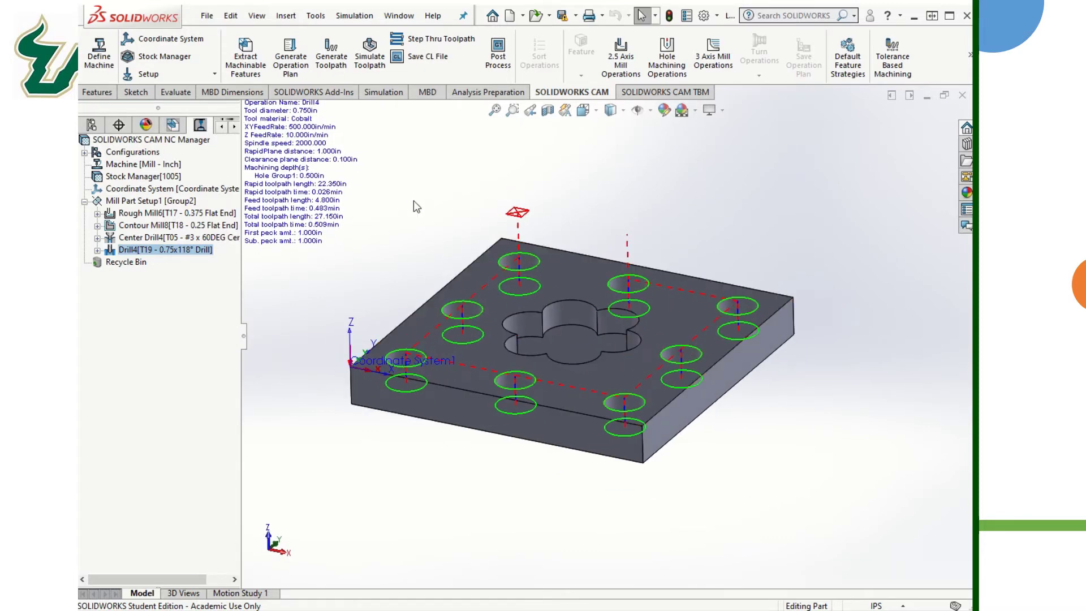
Run the toolpath simulation at a reduced speed, inspect the machined plate and drill tool, and close the simulation
click(375, 50)
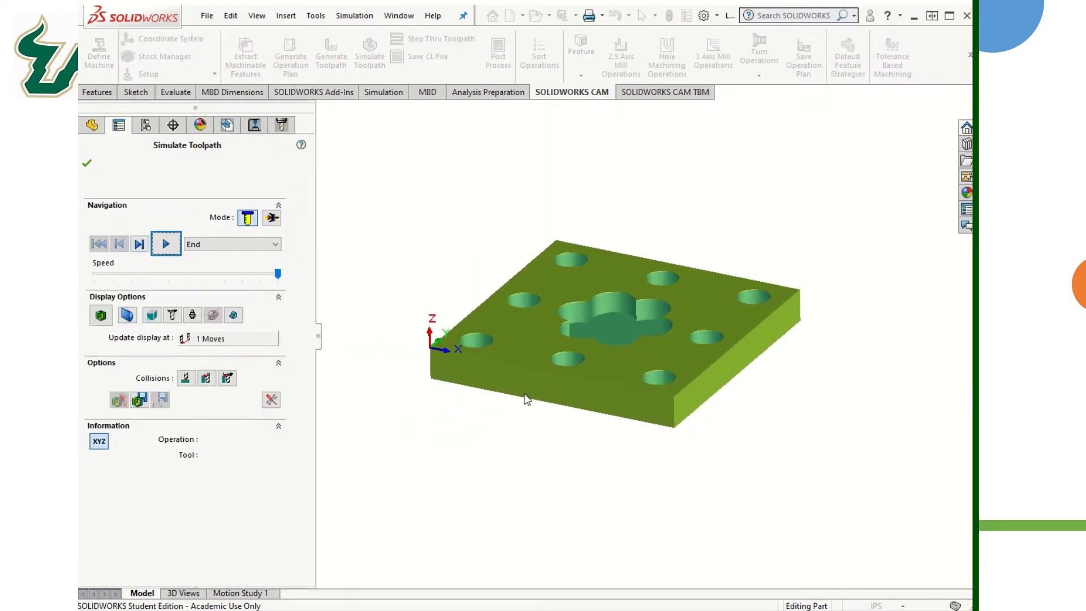
middle_drag(525, 399, 639, 387)
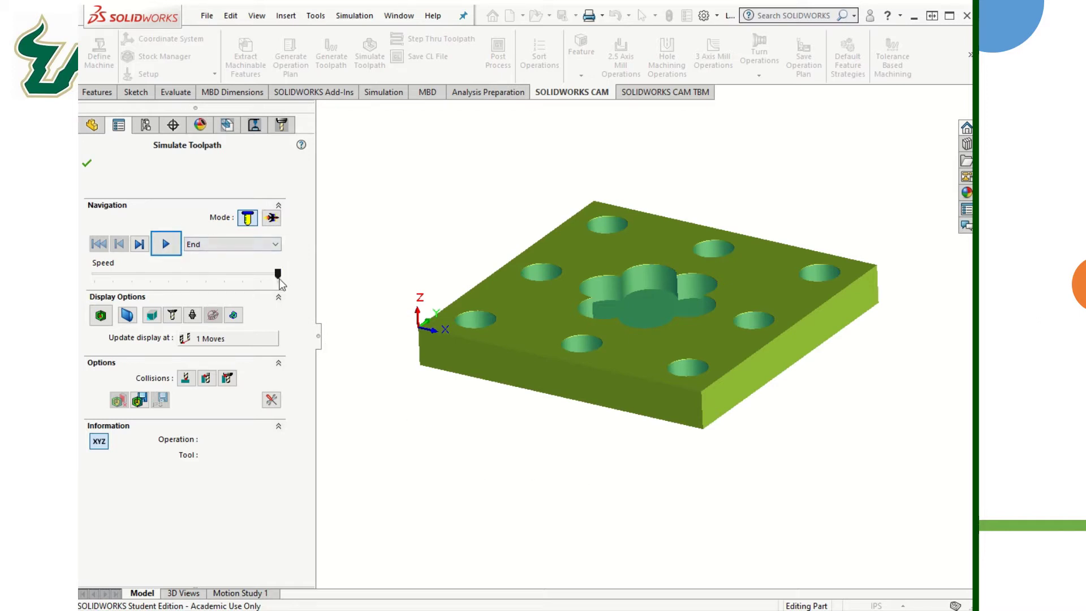
drag(277, 273, 243, 274)
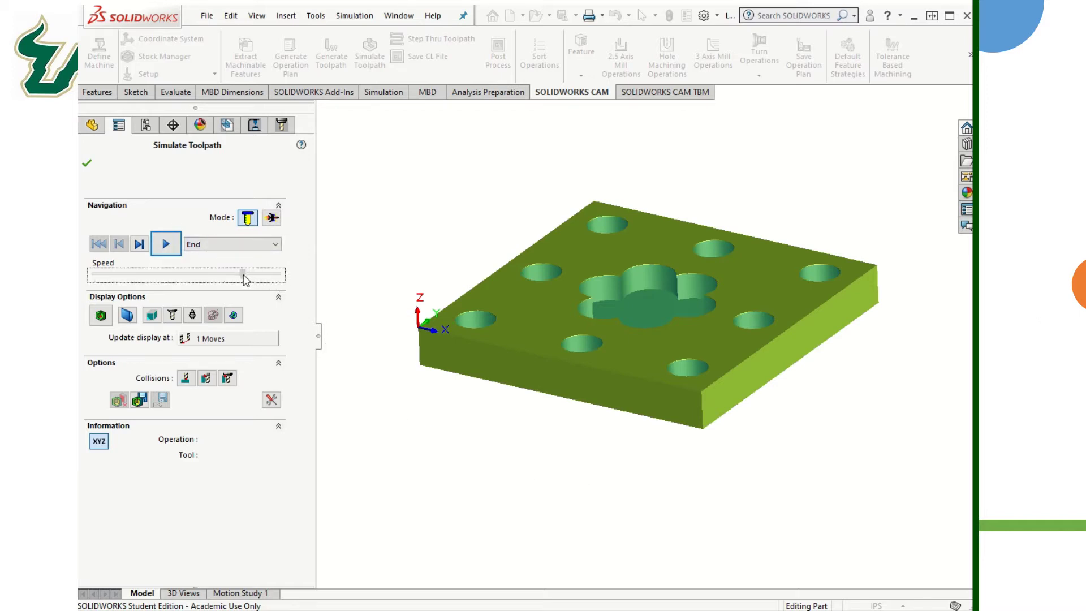
click(168, 245)
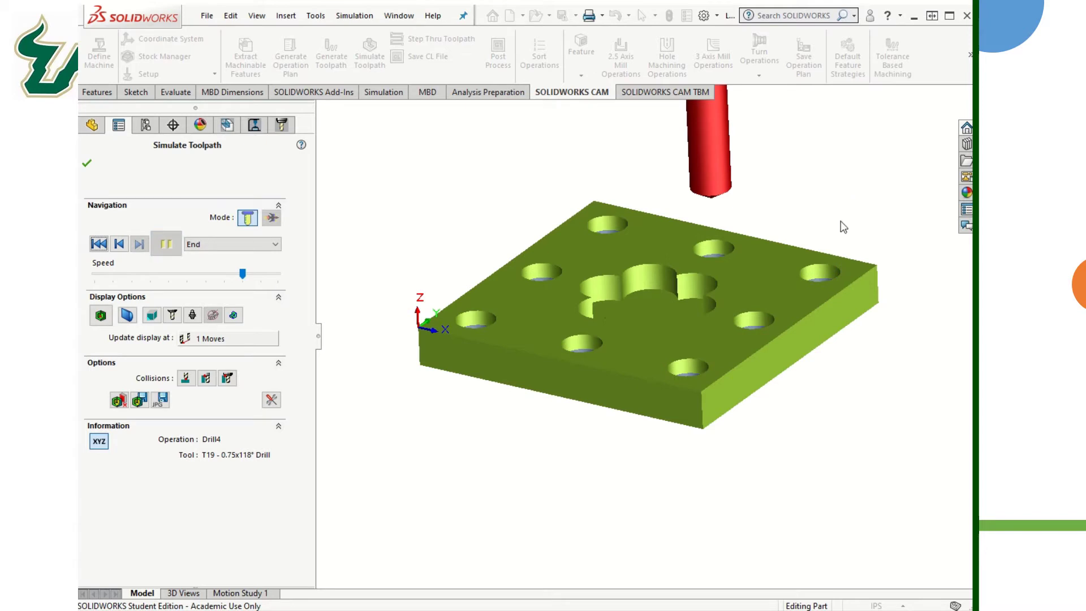
middle_drag(840, 196, 827, 217)
scroll(825, 165, down, 10)
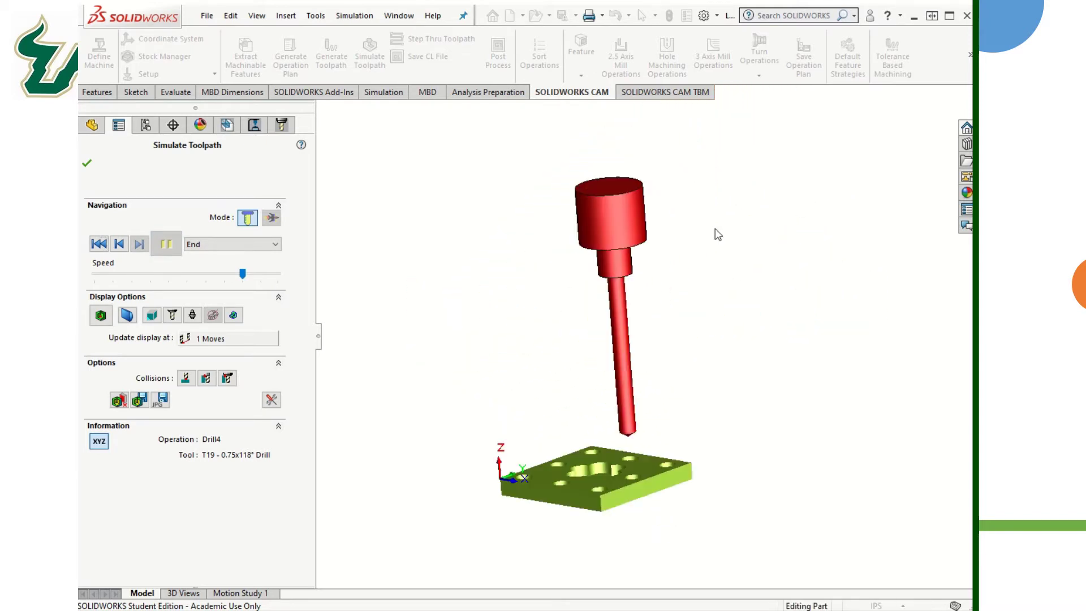
scroll(639, 367, up, 6)
middle_drag(639, 366, 689, 300)
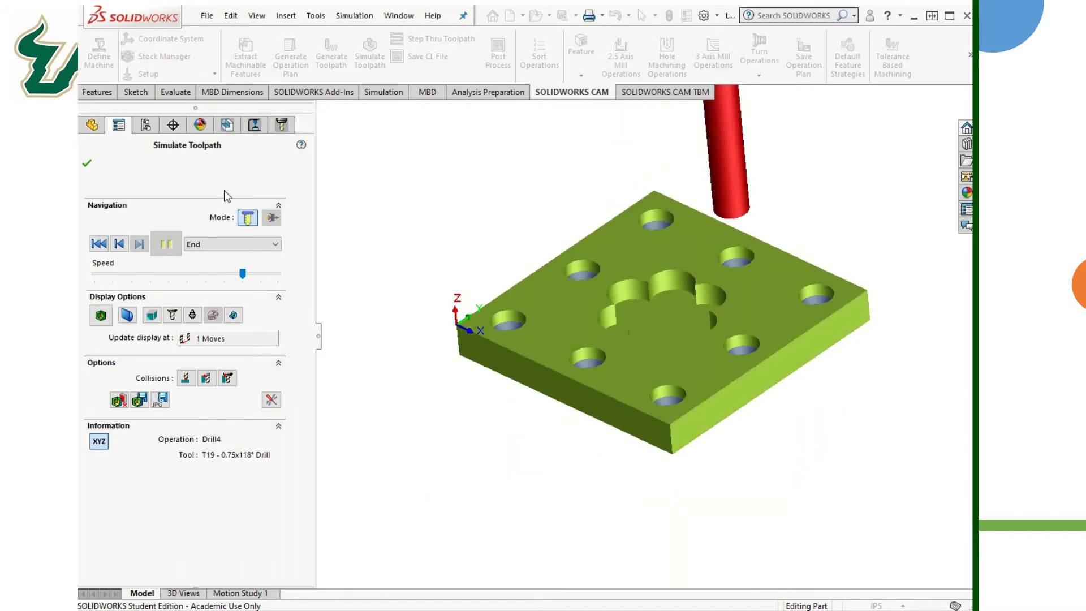
click(87, 164)
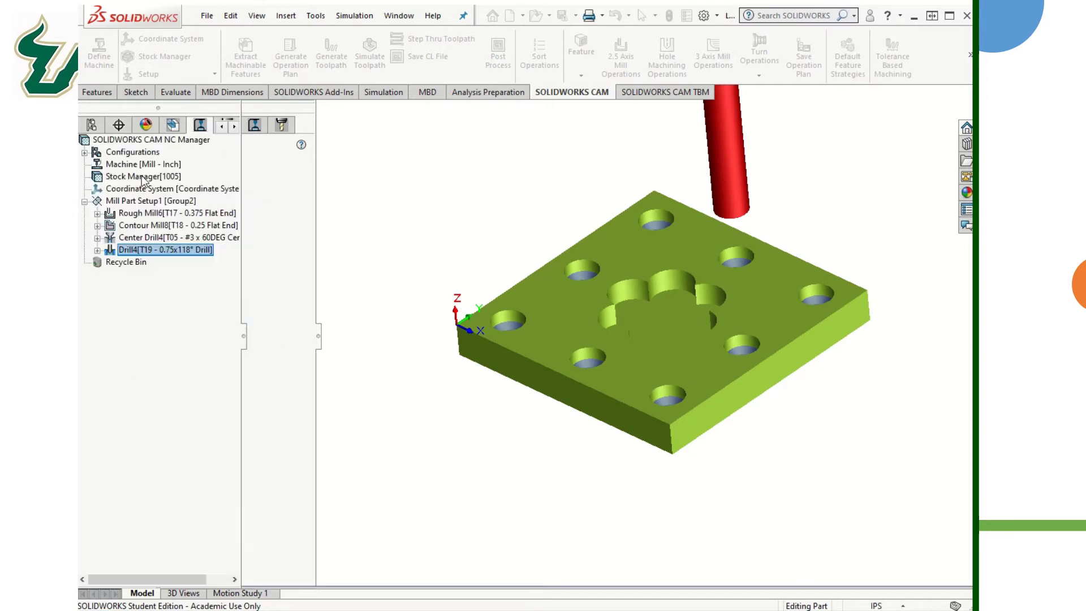
scroll(689, 246, down, 2)
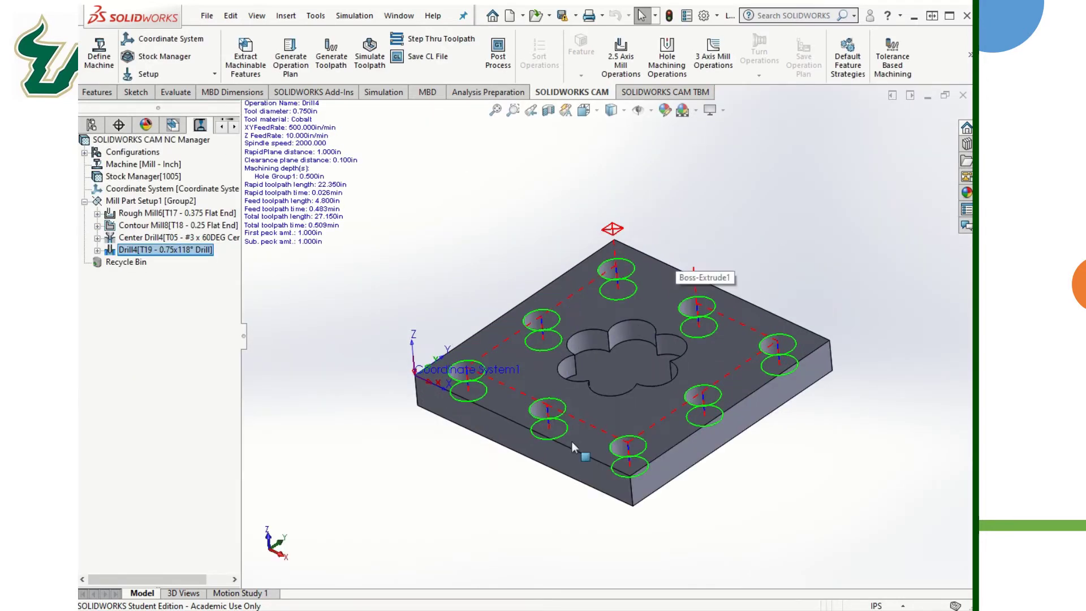
scroll(571, 441, down, 1)
mouse_move(772, 484)
middle_down()
mouse_move(779, 465)
mouse_move(761, 468)
middle_up()
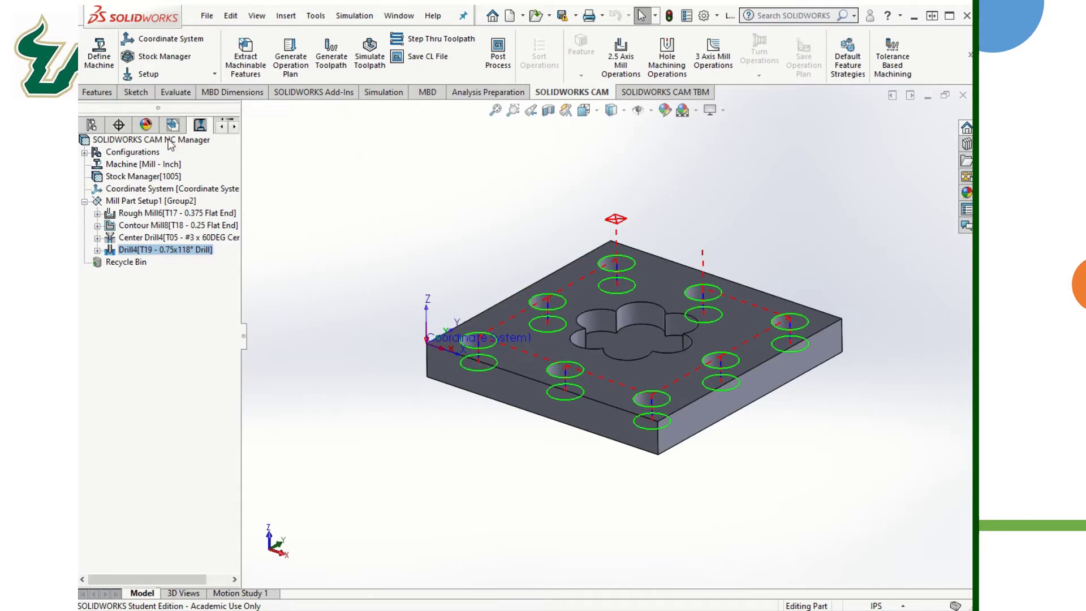
Review the Mill - Inch machine definition, including its tool crib, post processor, posting, setup, rotary and tilt axis settings, and dismiss it without changes
click(93, 69)
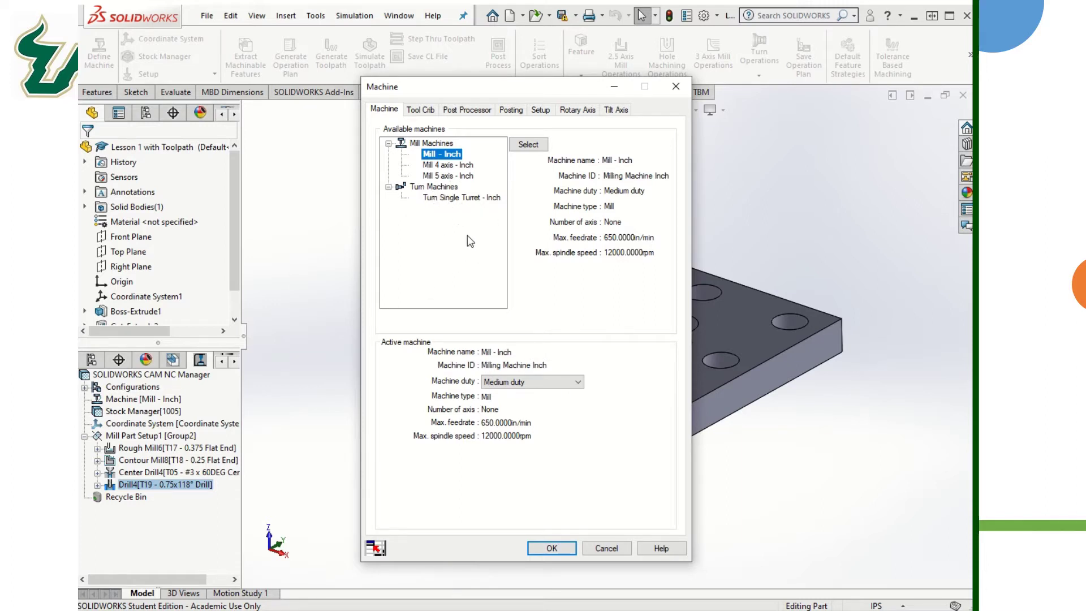
click(528, 144)
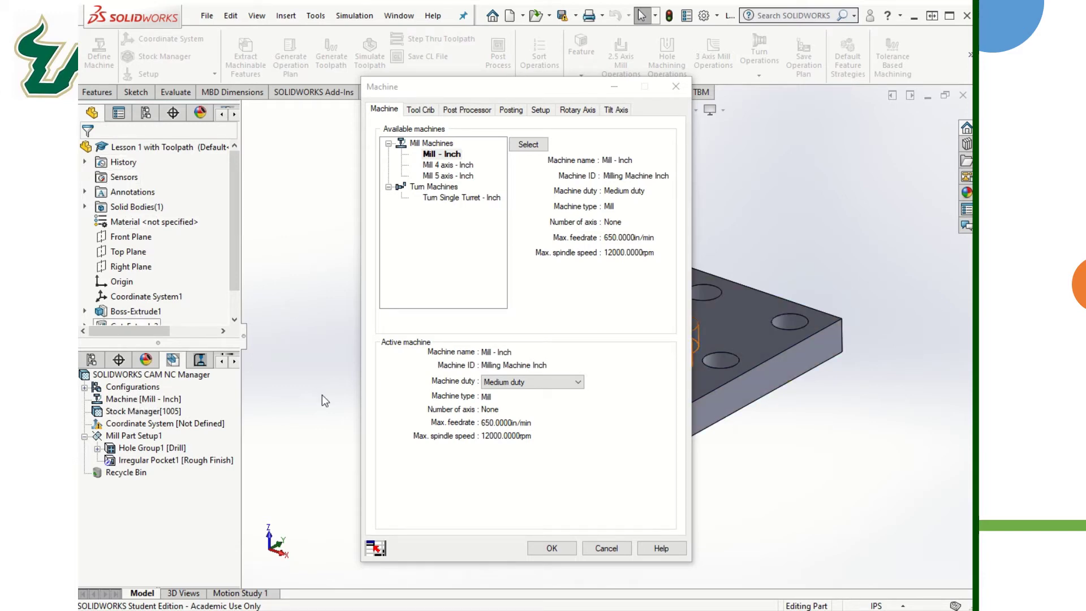
click(420, 111)
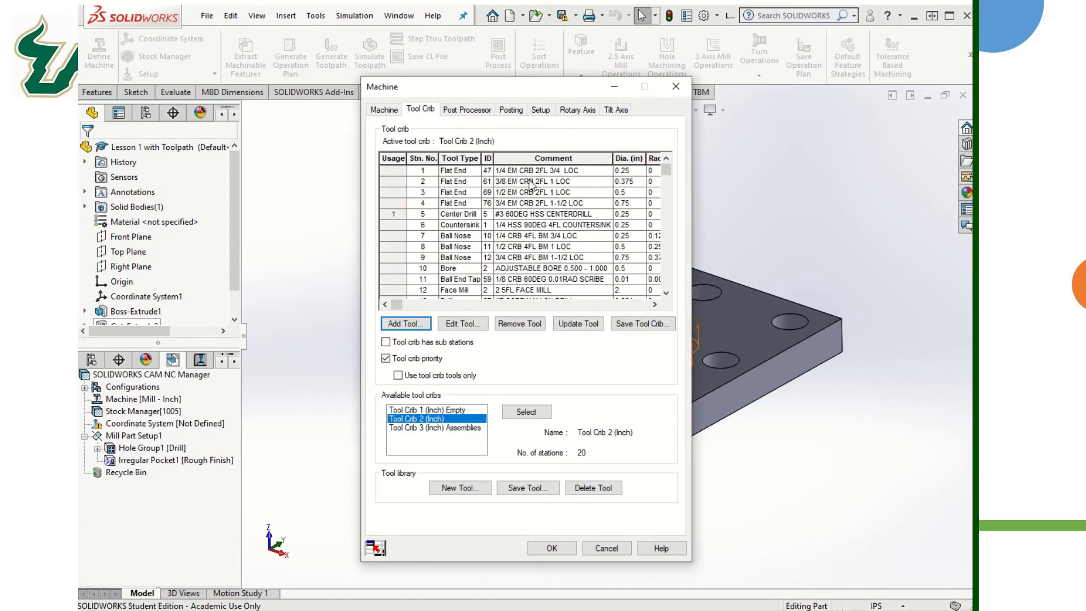
click(456, 110)
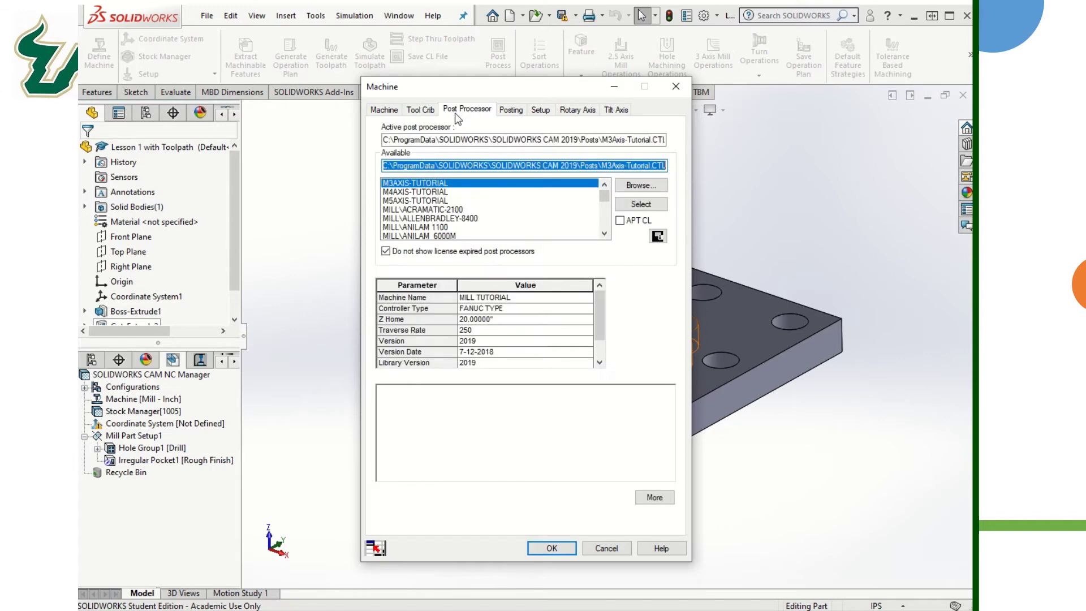
click(512, 111)
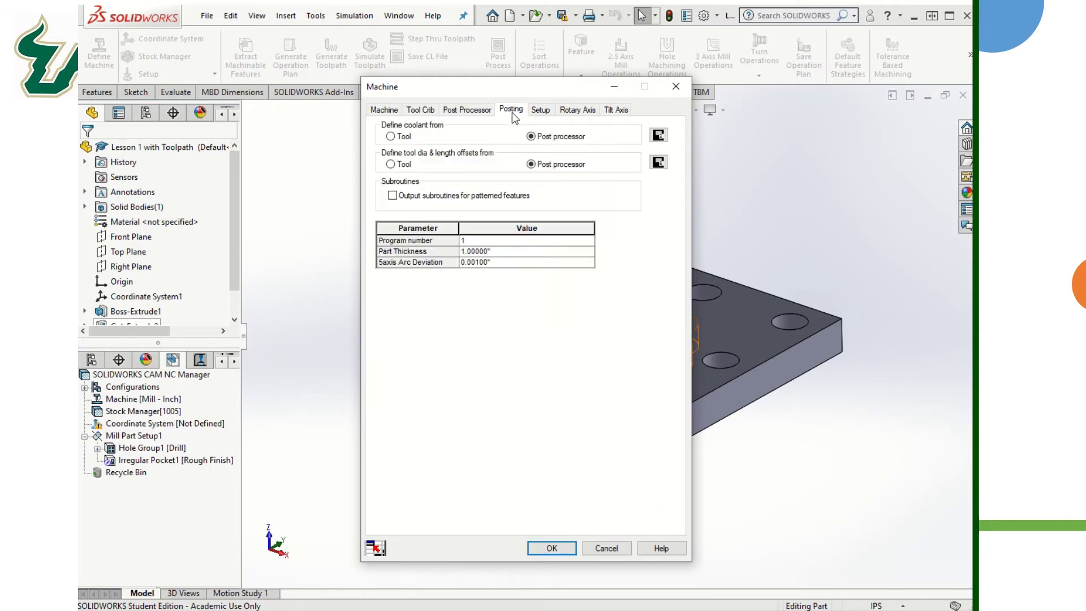
click(542, 111)
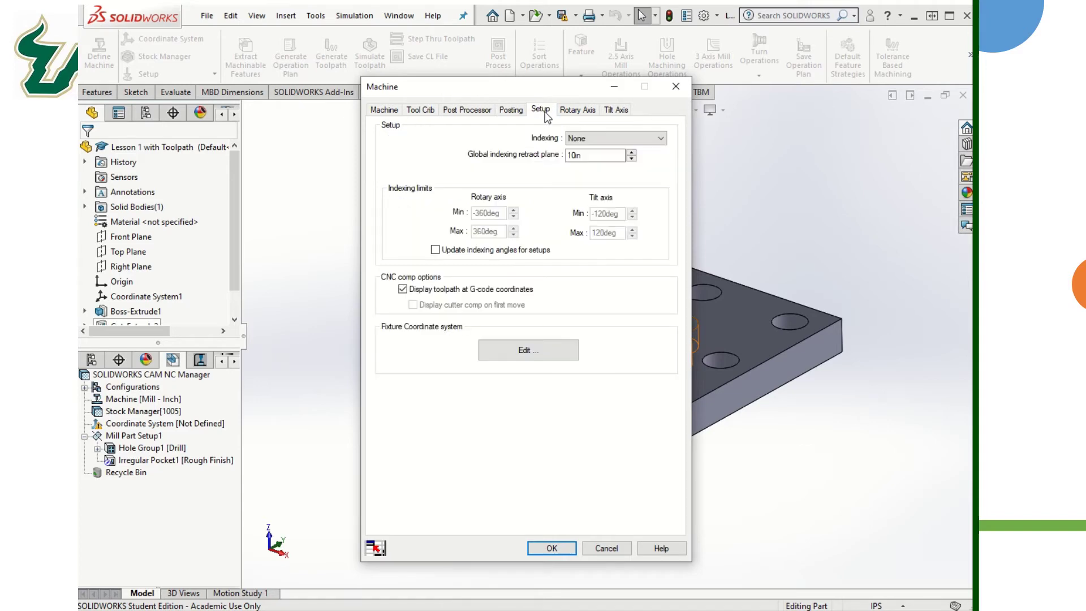
click(578, 111)
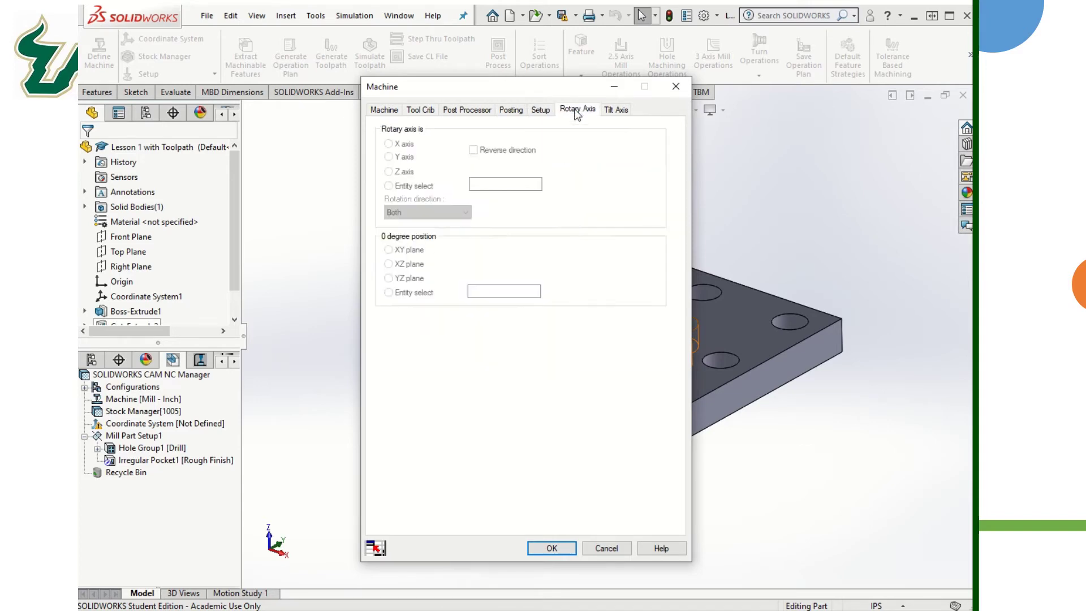
click(616, 111)
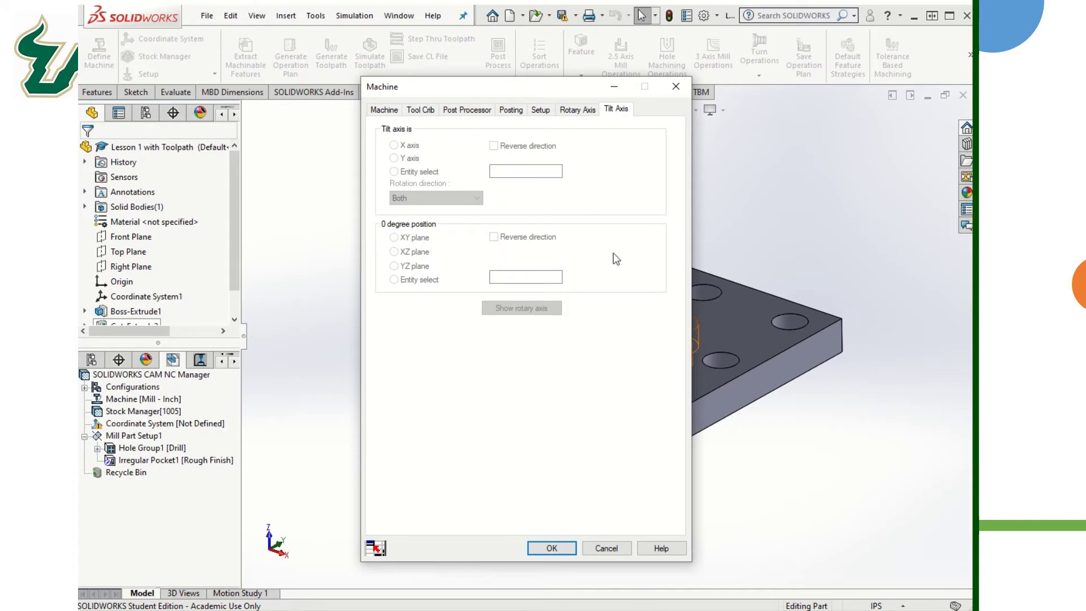
click(607, 550)
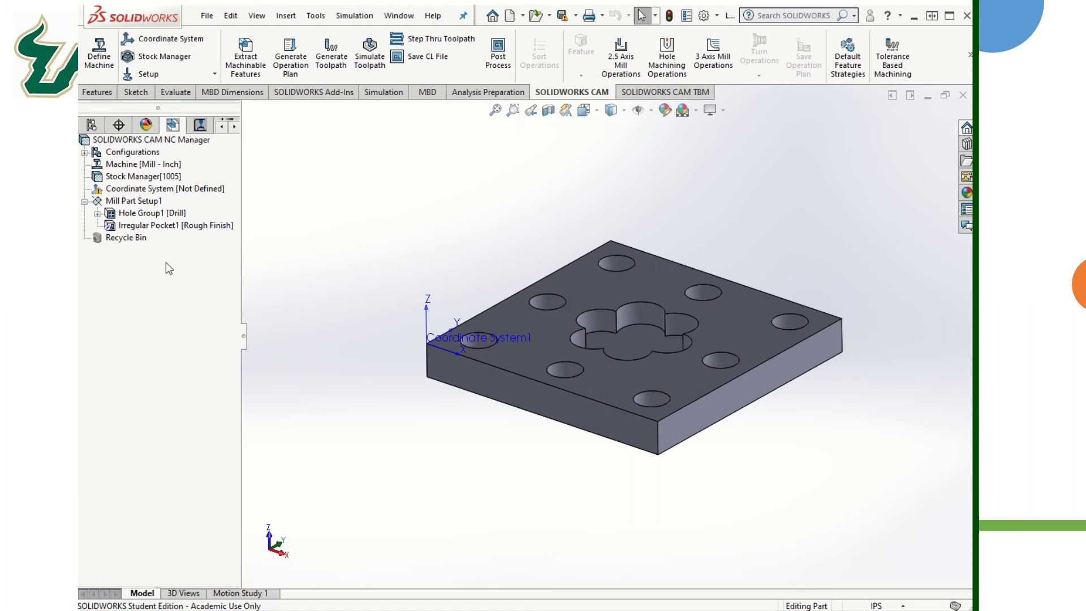
Examine the individual holes in Hole Group1 and collapse Mill Part Setup1
click(97, 214)
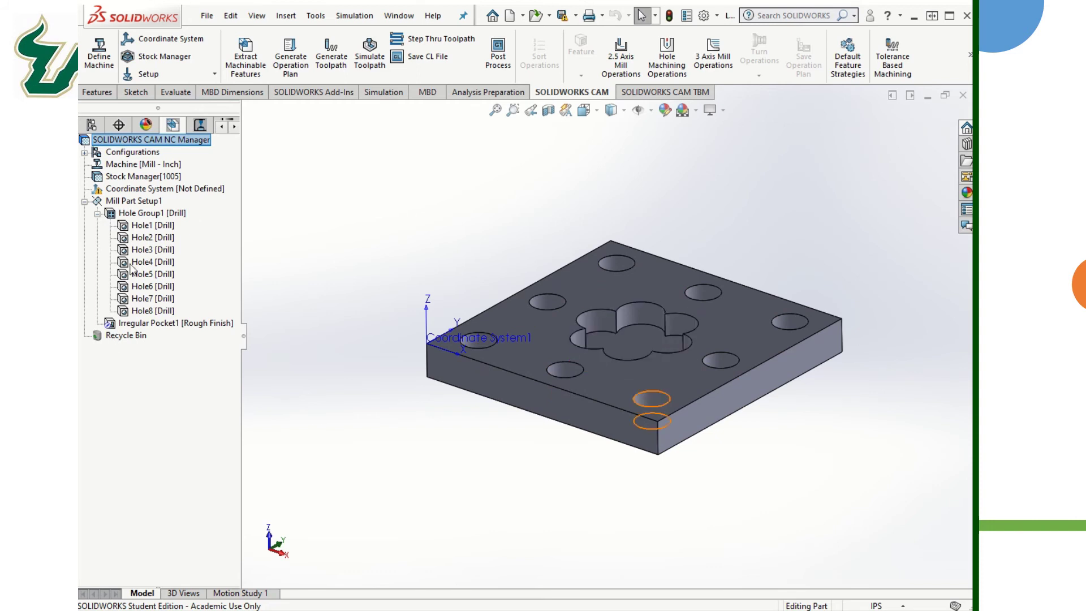
click(85, 202)
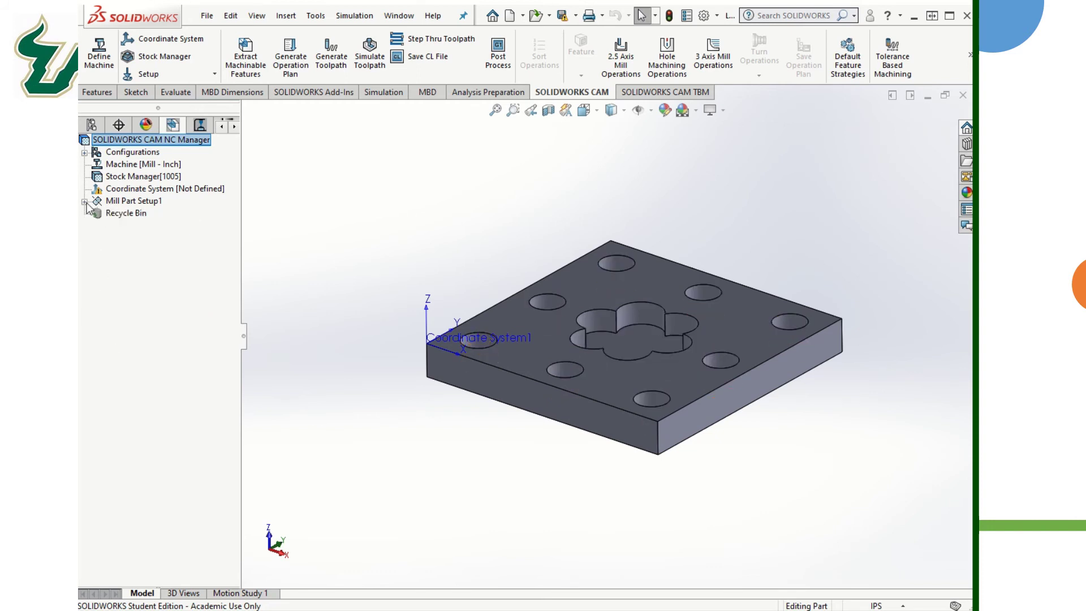
click(129, 201)
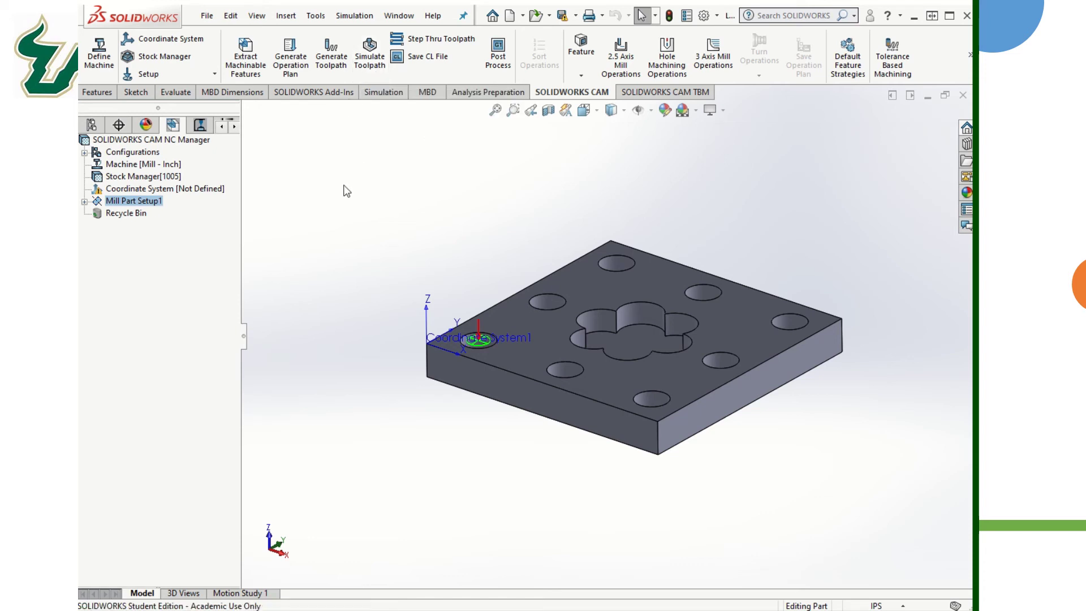
Play the toolpath simulation for Mill Part Setup1 again and close it
click(369, 54)
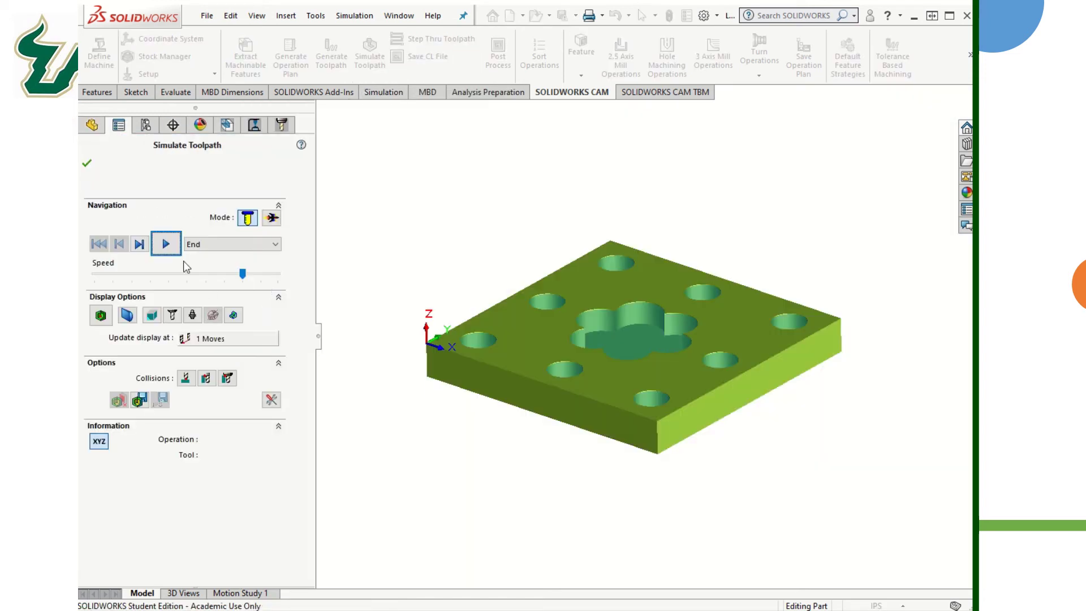
click(166, 245)
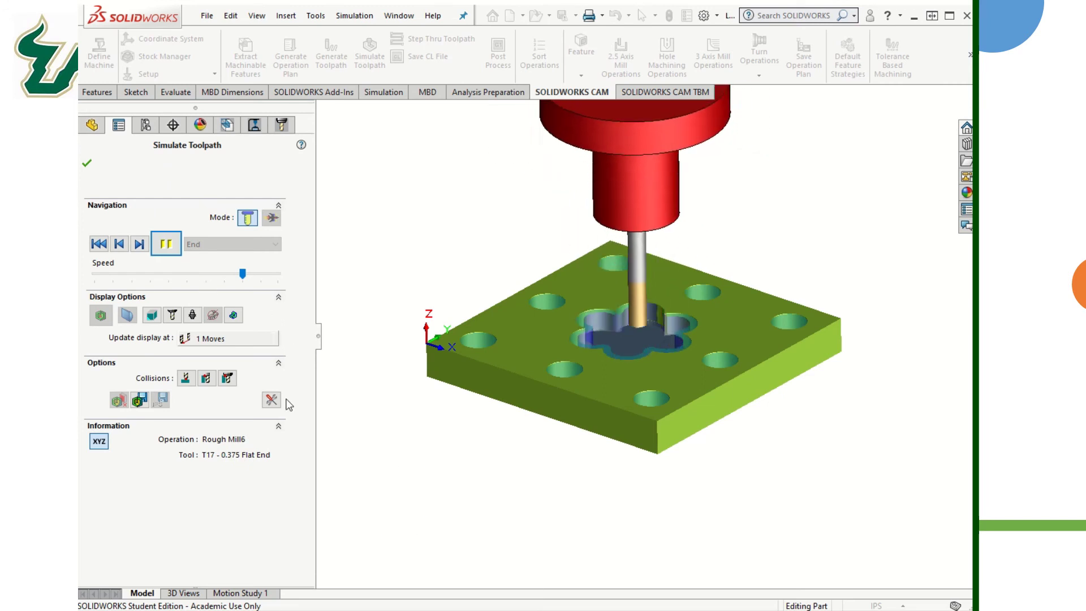
click(87, 163)
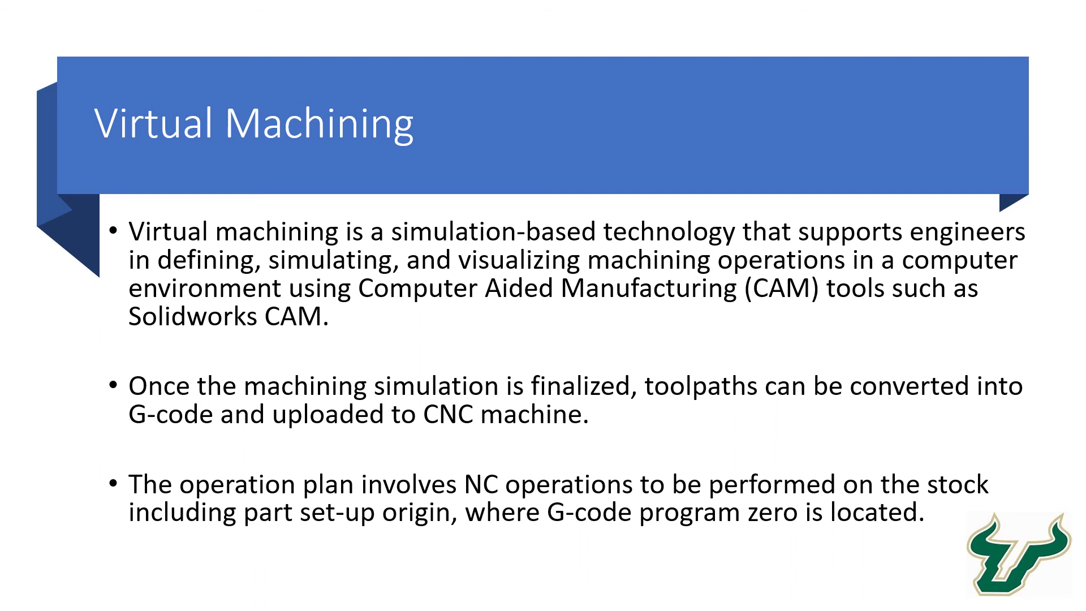
key(Right)
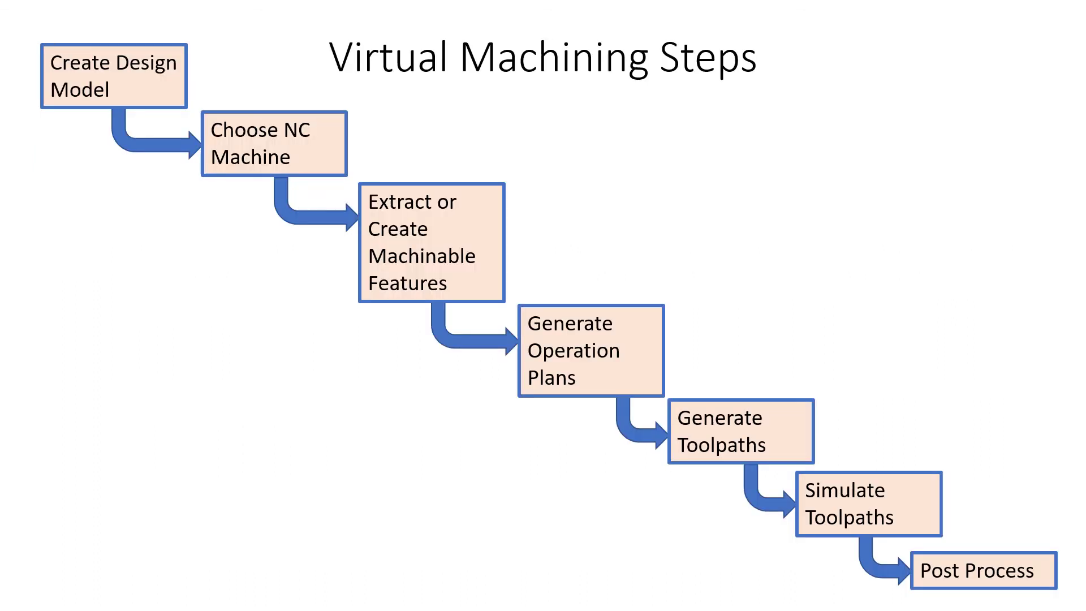